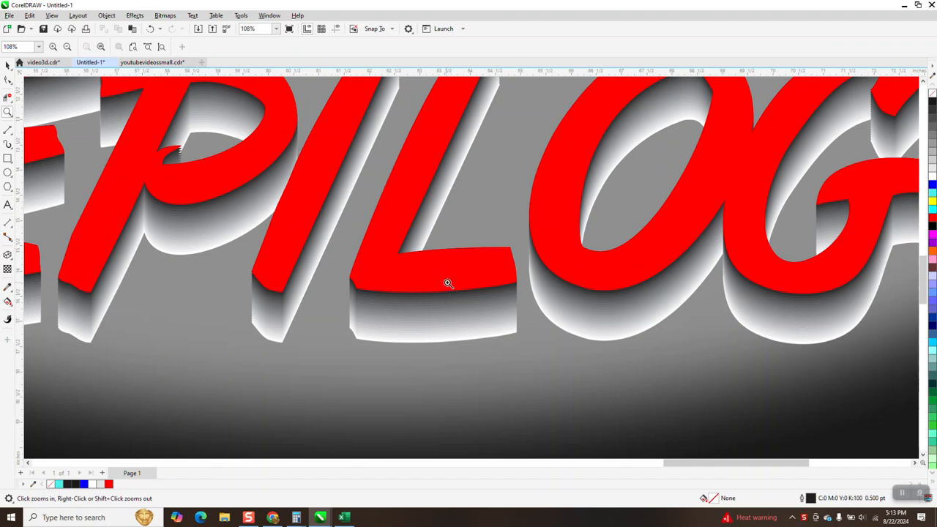
Step: Delete the whole EPILOG artwork, including its dark background and grey ellipse, beside the page
scroll(515, 284, down, 2)
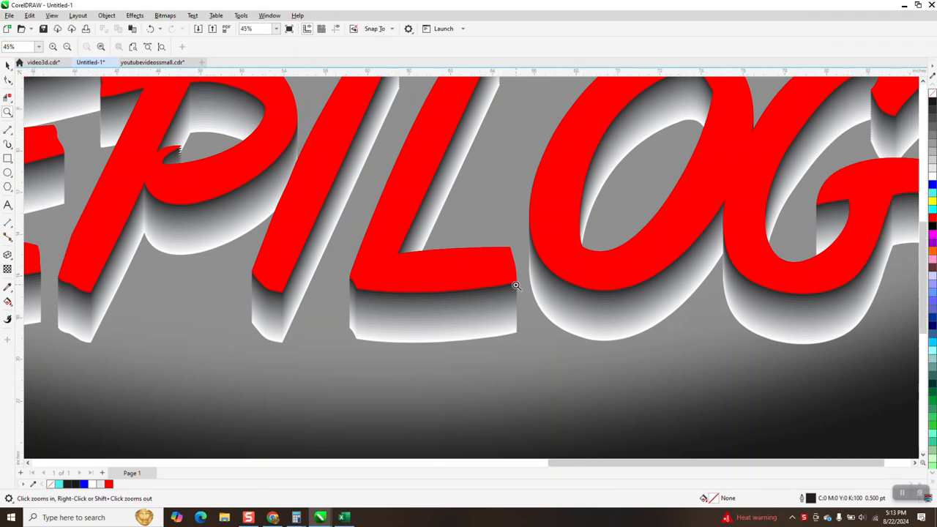
scroll(516, 285, down, 1)
scroll(513, 282, down, 1)
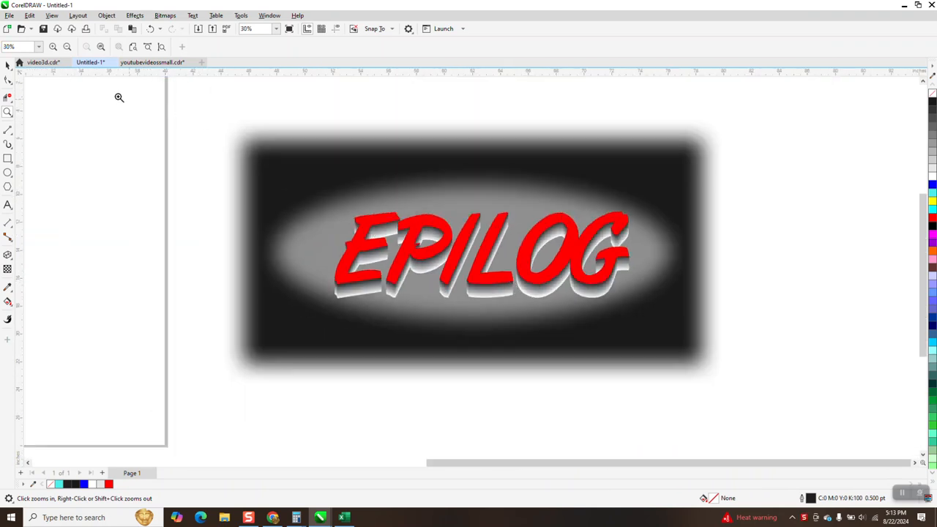
click(8, 65)
drag(180, 104, 798, 417)
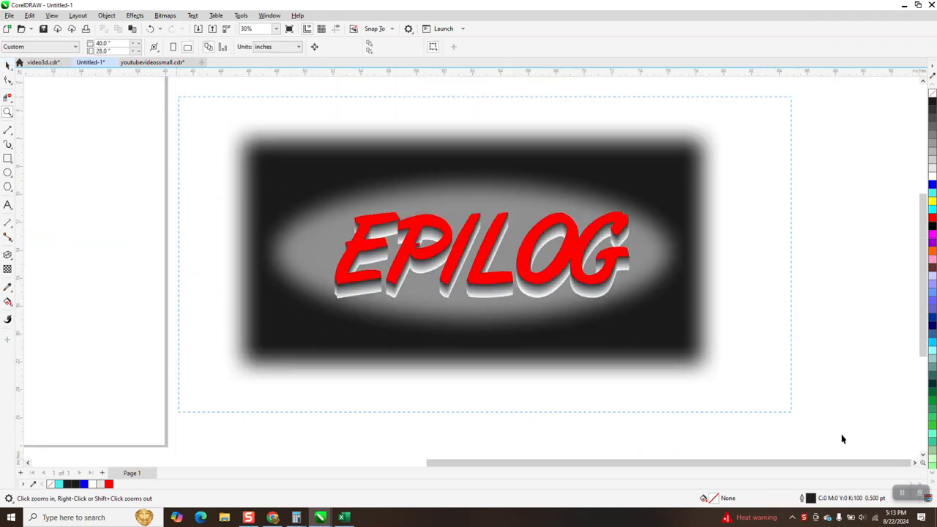
key(Delete)
Step: Centre the black TEXT object on the page and deselect it
scroll(830, 418, down, 2)
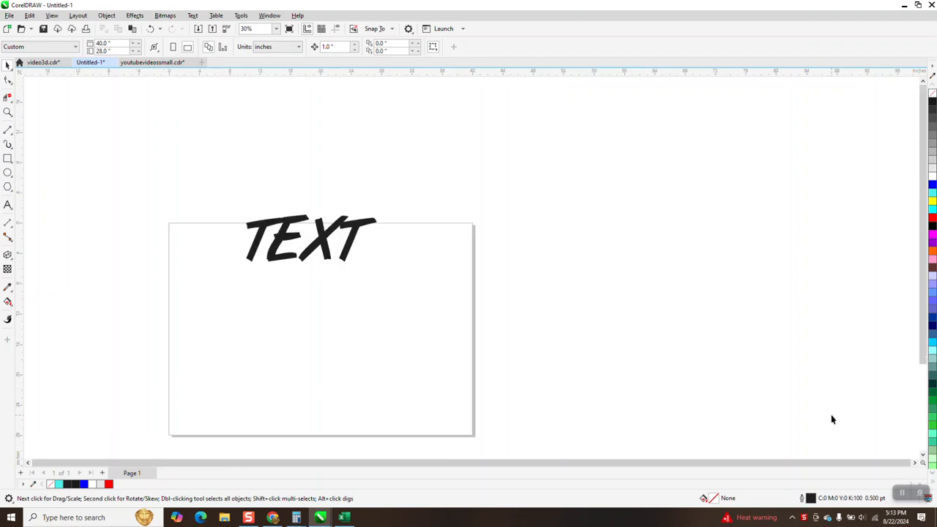
click(495, 313)
key(p)
click(8, 112)
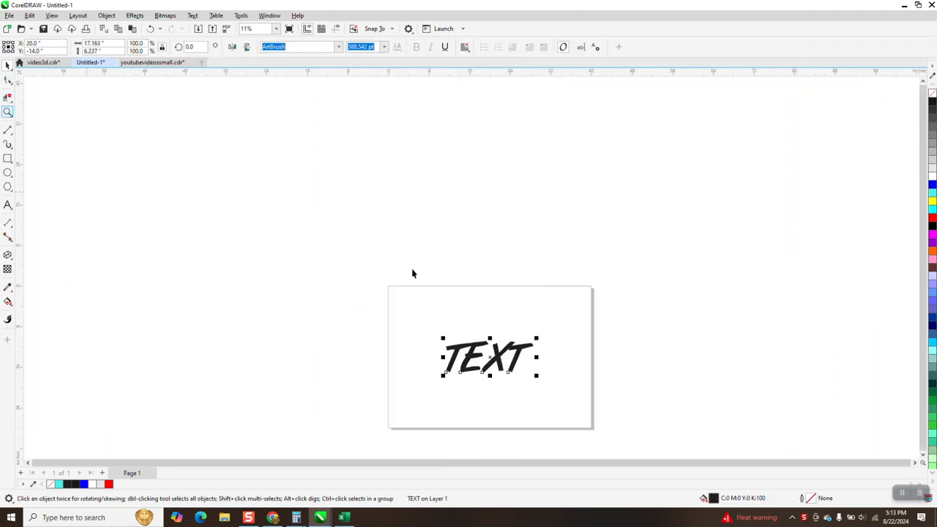
drag(425, 316, 647, 424)
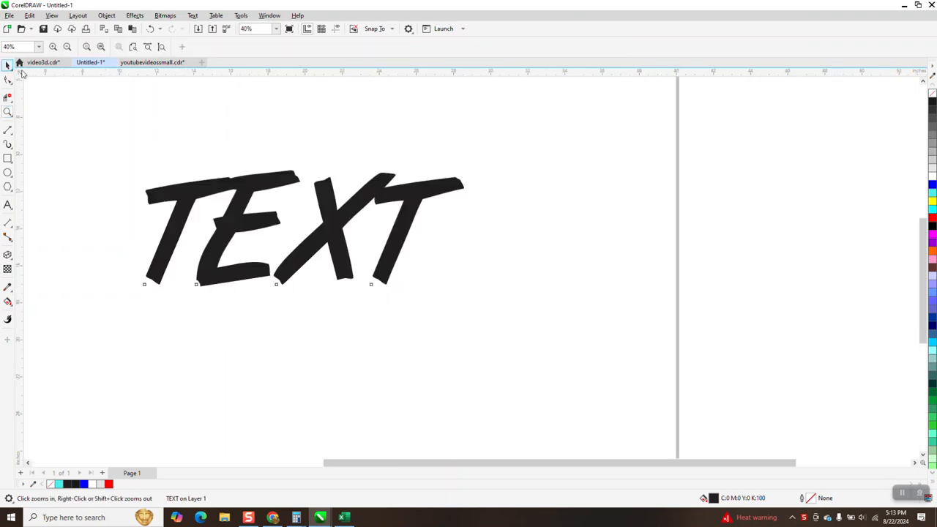
key(Escape)
key(space)
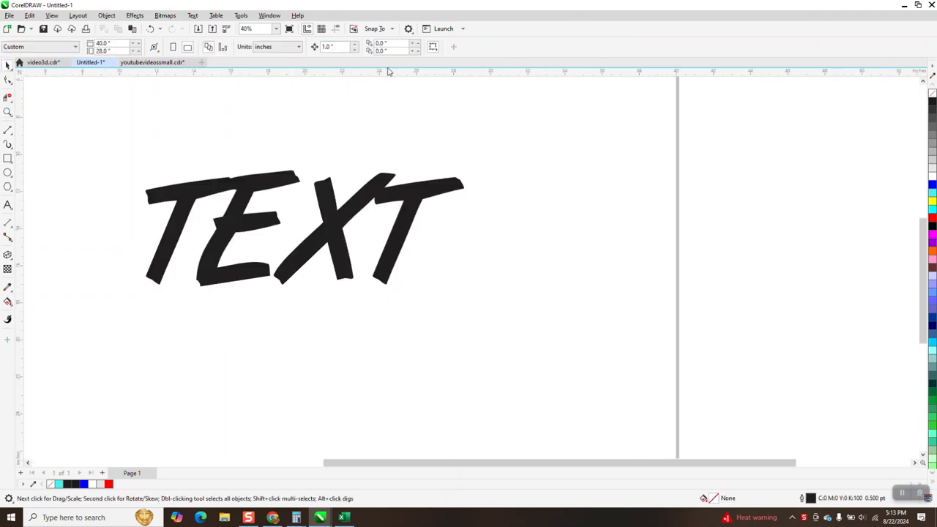
Step: Set the nudge distance to 8 inches and place a duplicate of the TEXT object 8 inches above the original
click(399, 186)
click(259, 98)
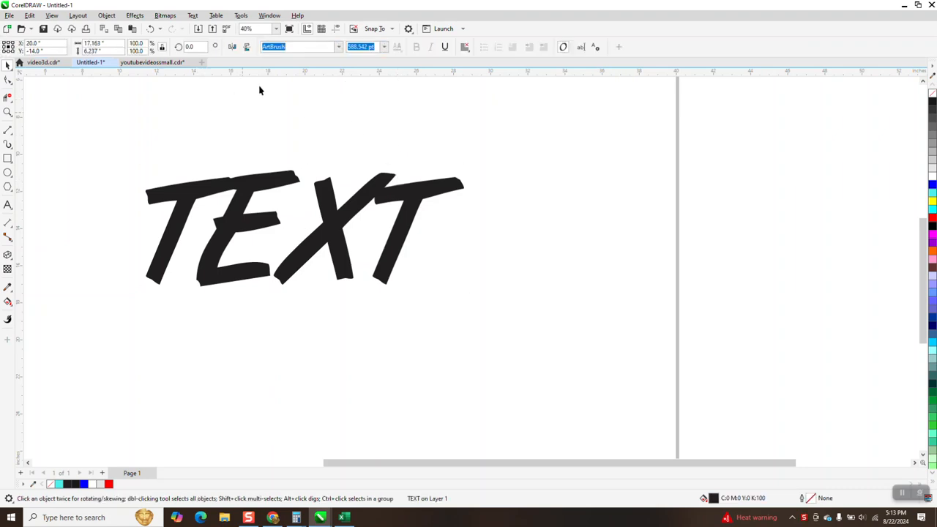
drag(346, 49, 278, 52)
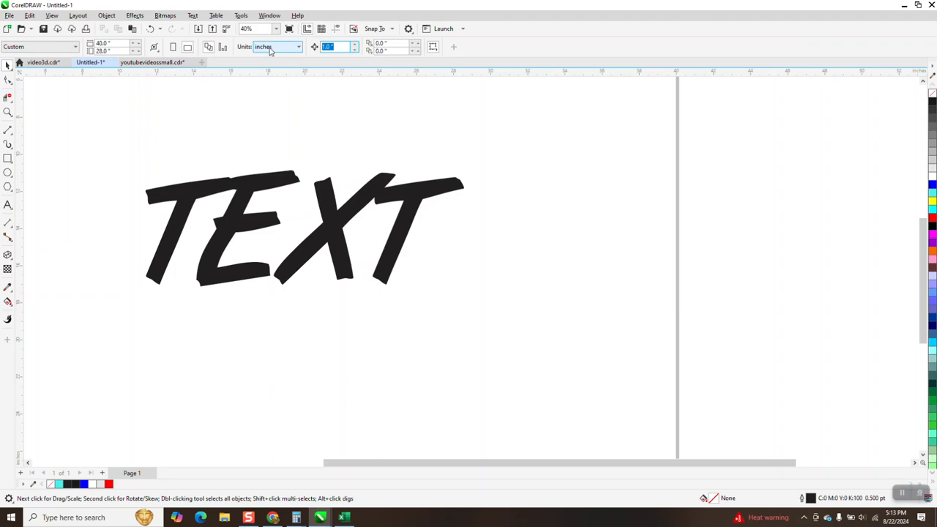
text(8)
click(428, 191)
key(KP_Add)
key(Up)
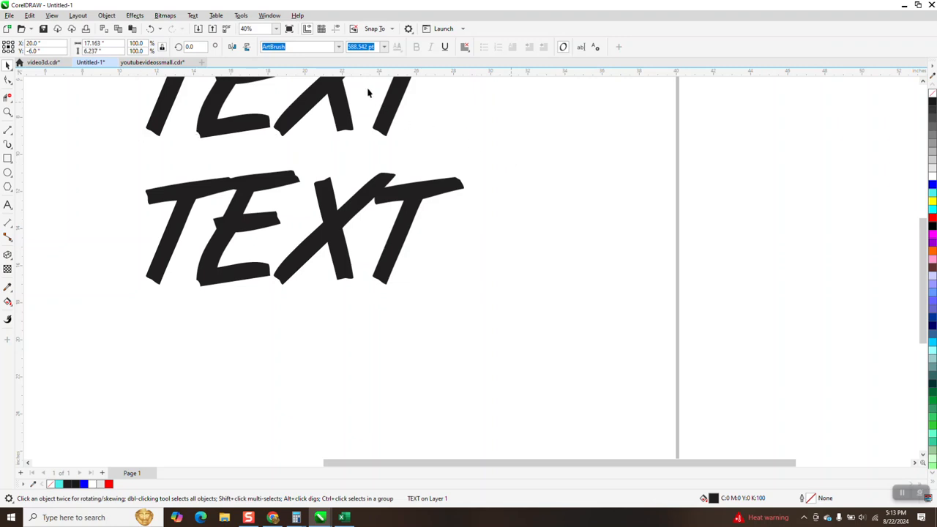
Step: Set the nudge distance to 1 inch, place a duplicate of the lower TEXT 1 inch below it and fill the duplicate white
click(431, 90)
drag(335, 46, 302, 49)
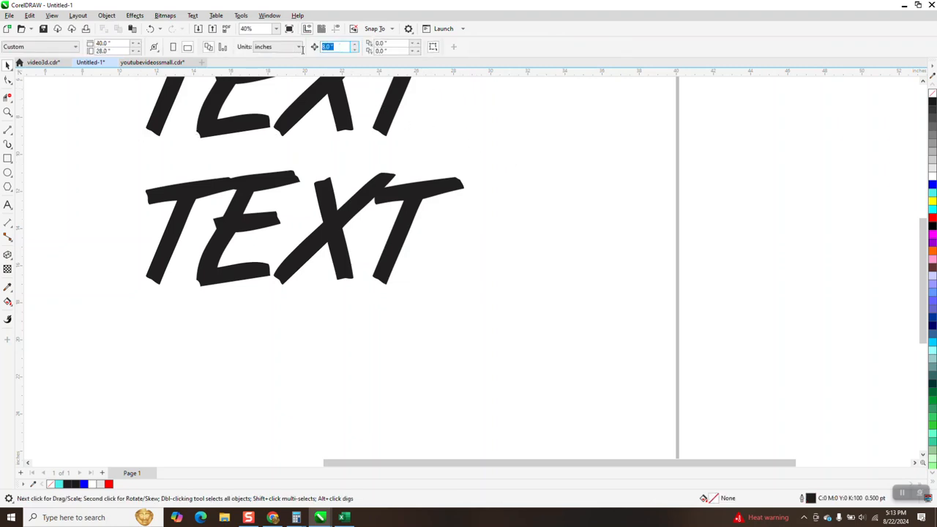
text(1)
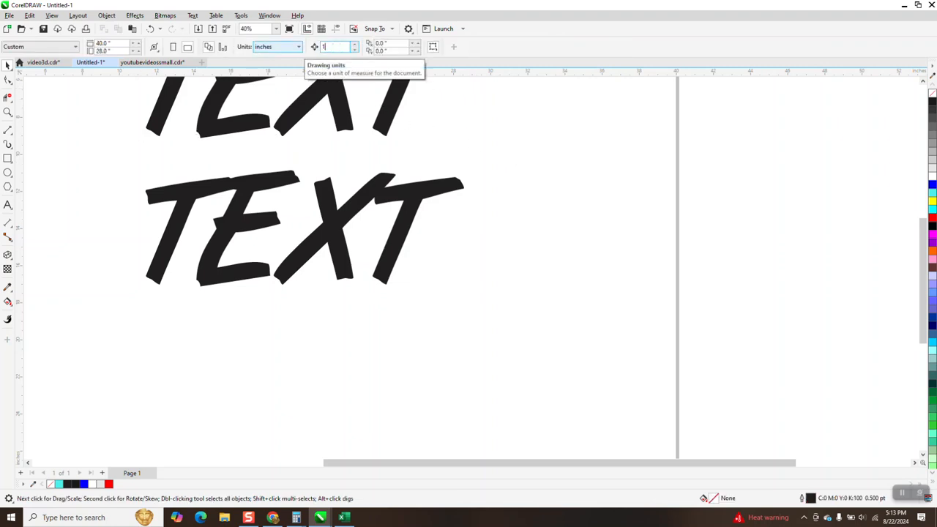
click(423, 191)
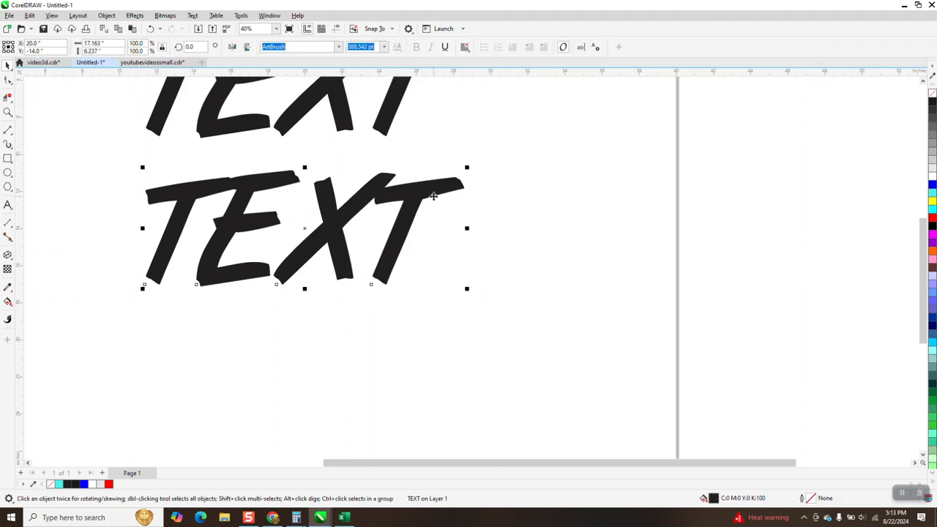
key(Down)
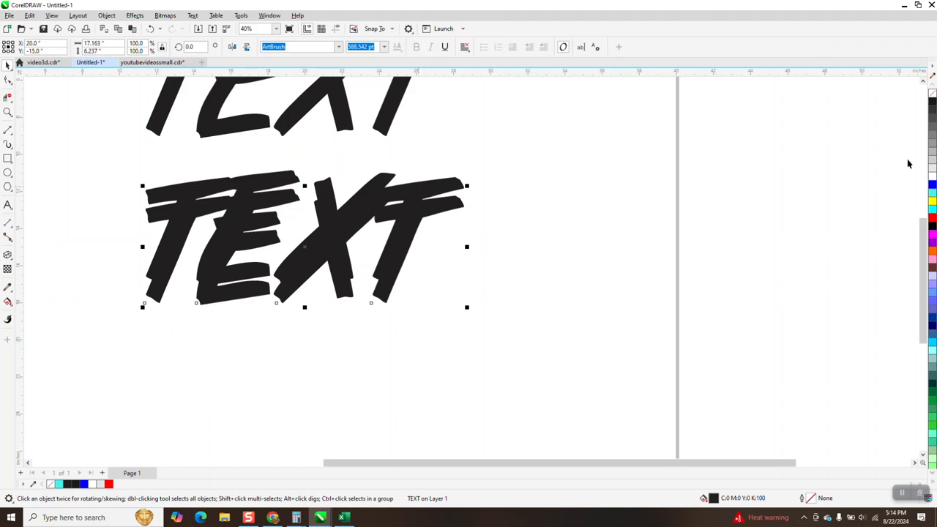
click(932, 178)
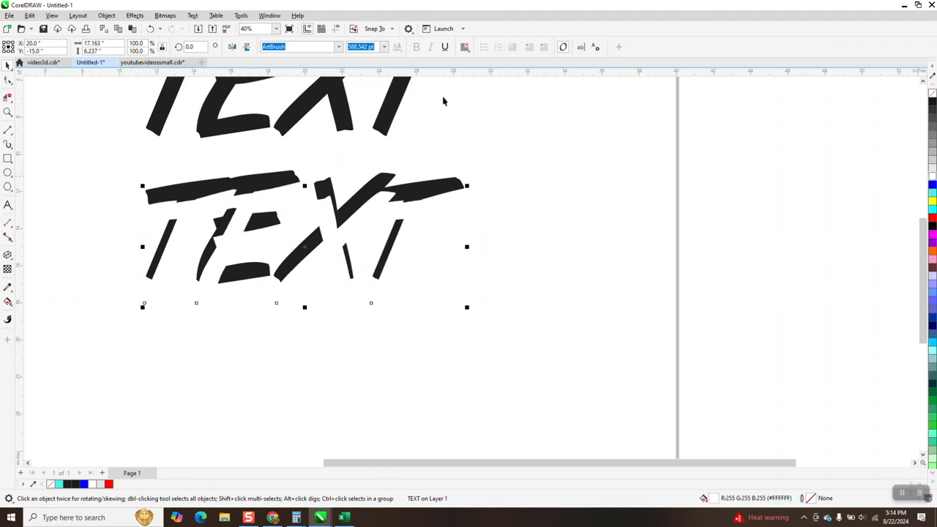
Step: Send the white TEXT duplicate to the back of the page
click(109, 16)
mouse_move(121, 175)
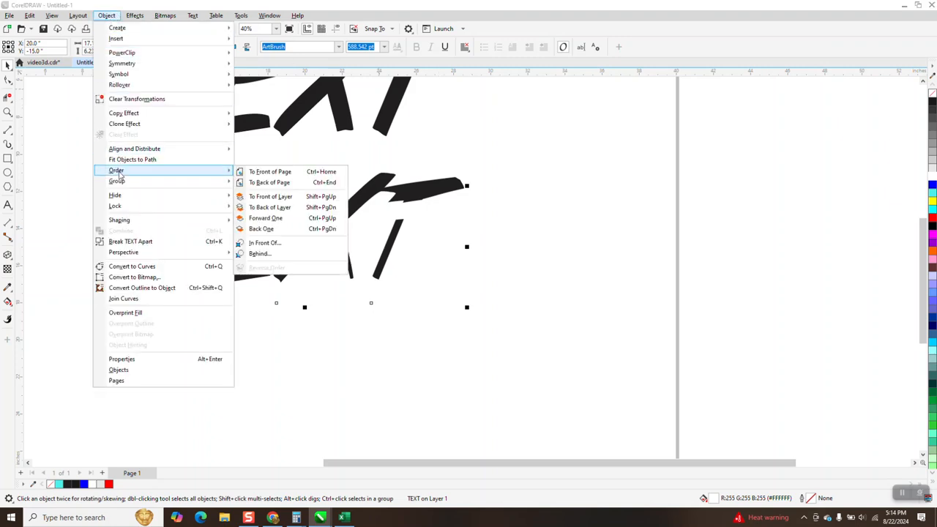
click(265, 182)
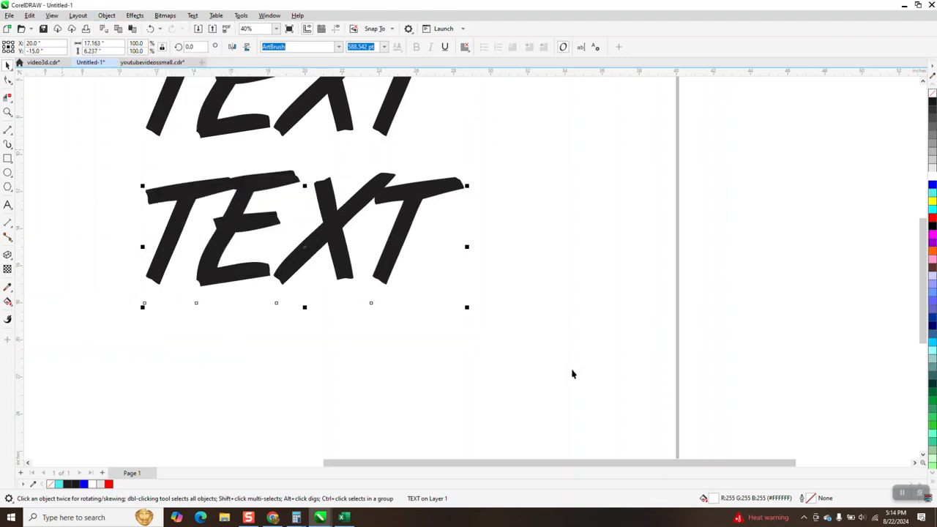
Step: Blend the lower black TEXT with its white duplicate using 60 steps
drag(462, 438, 456, 450)
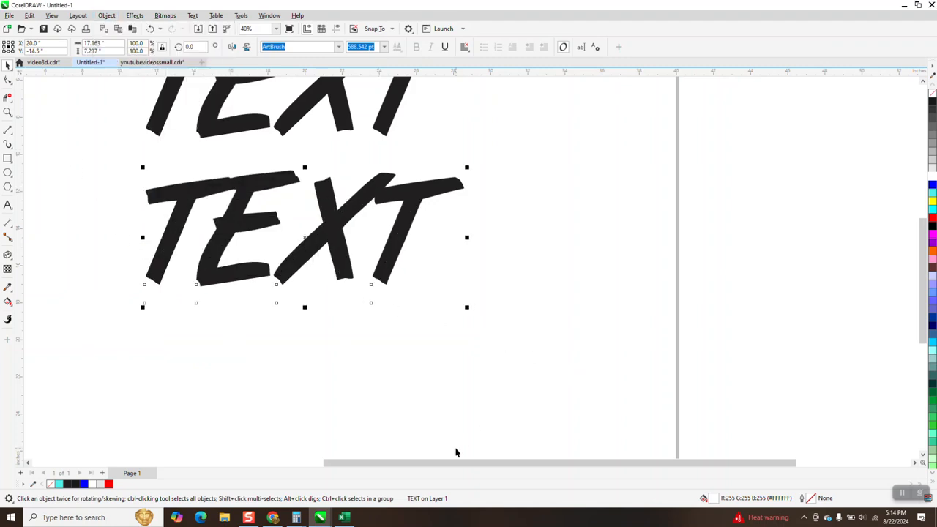
click(139, 18)
click(147, 231)
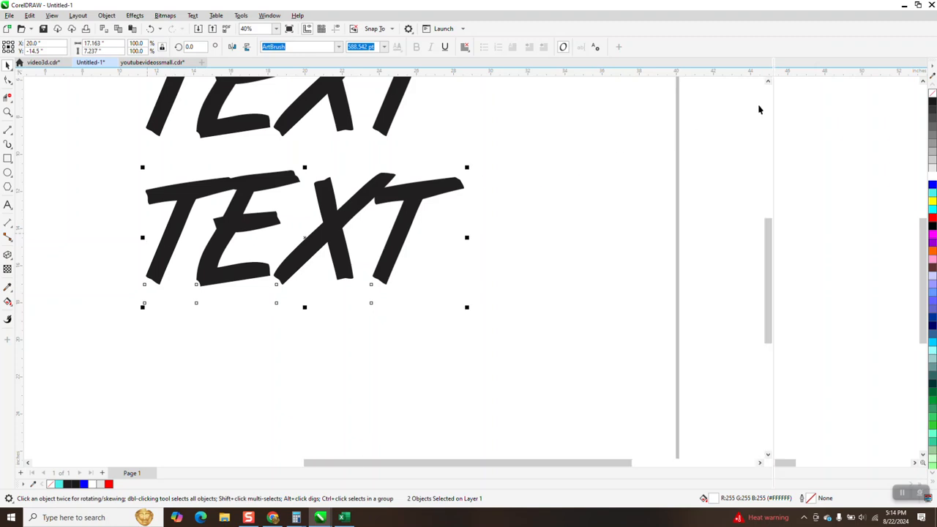
click(820, 92)
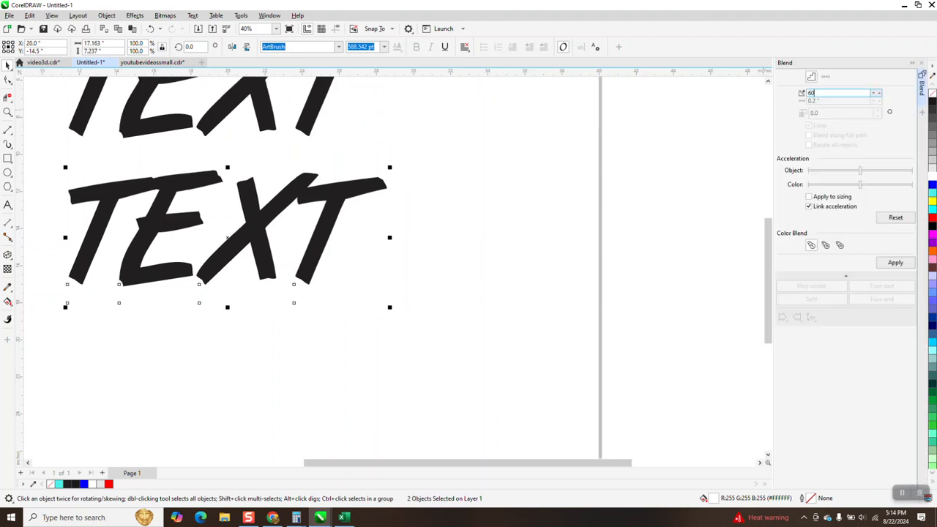
text(60)
click(894, 262)
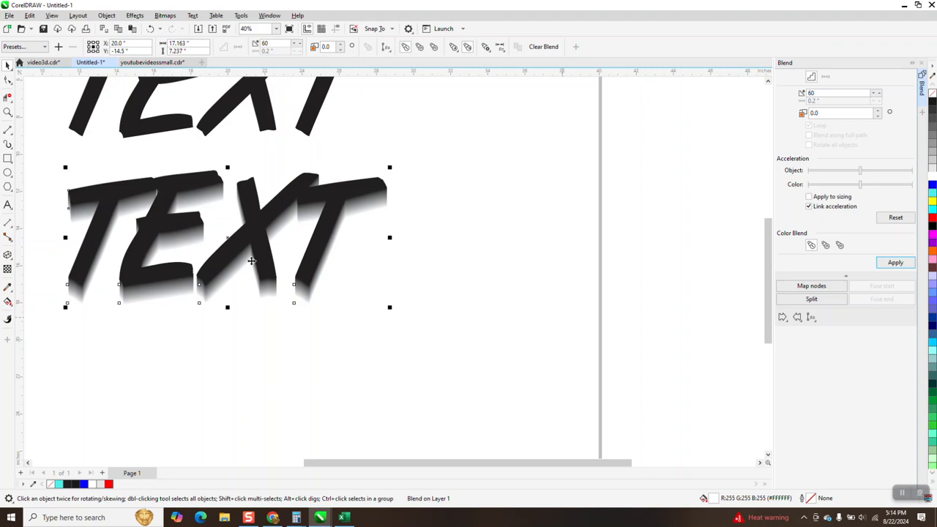
Step: Fill the upper TEXT copy with red and deselect it
click(7, 112)
drag(39, 155, 553, 368)
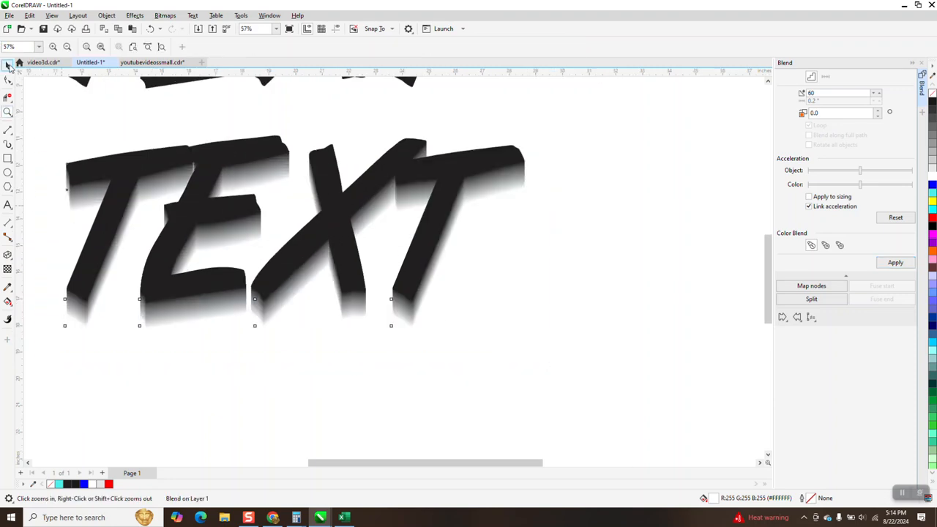
key(space)
scroll(617, 294, down, 2)
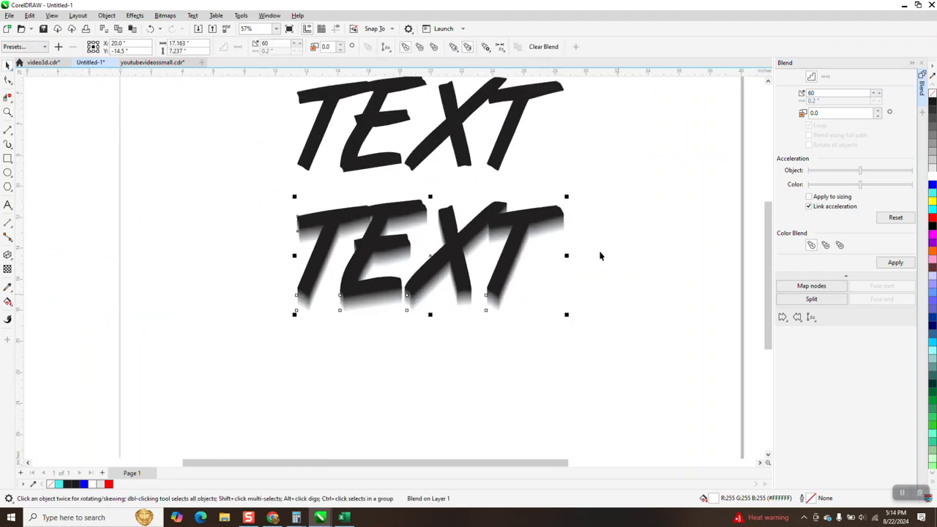
click(514, 126)
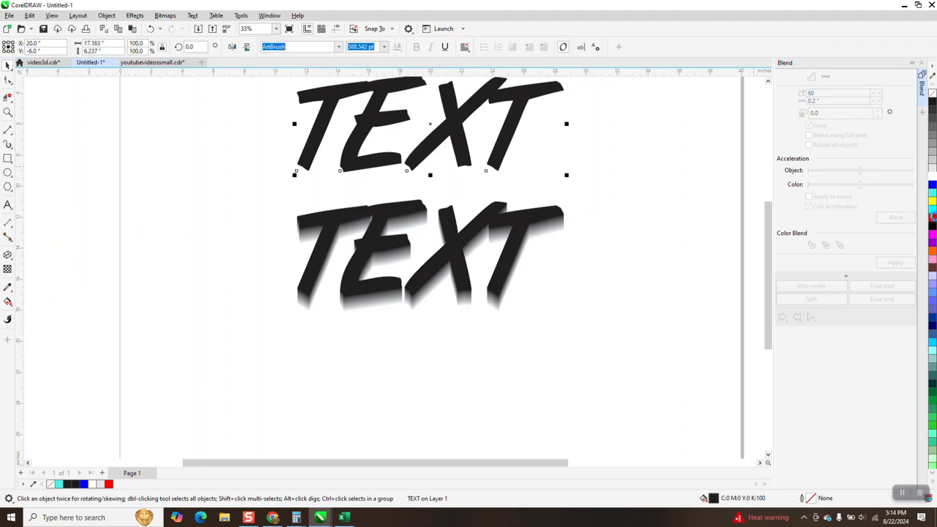
click(931, 216)
key(Escape)
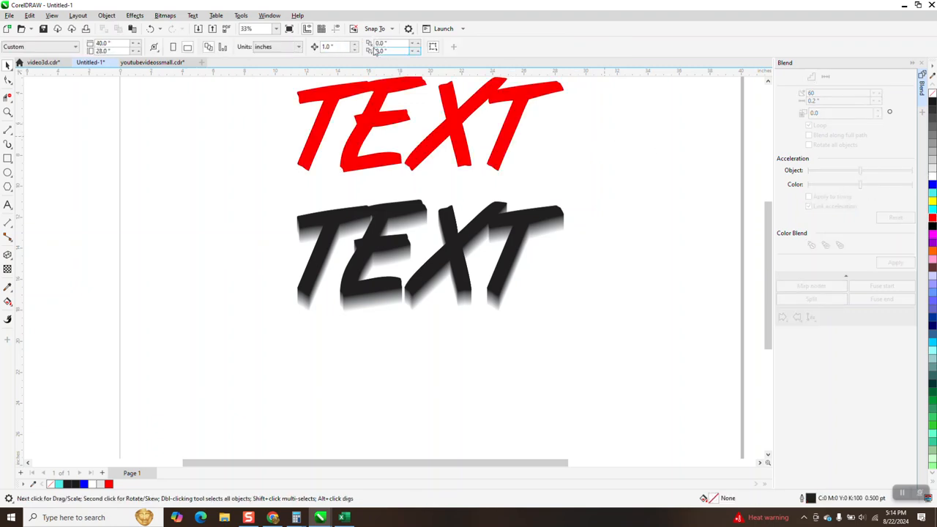
Step: Set the nudge distance to 8 inches and move the red TEXT down 8 inches onto the blended text
double_click(333, 47)
text(8)
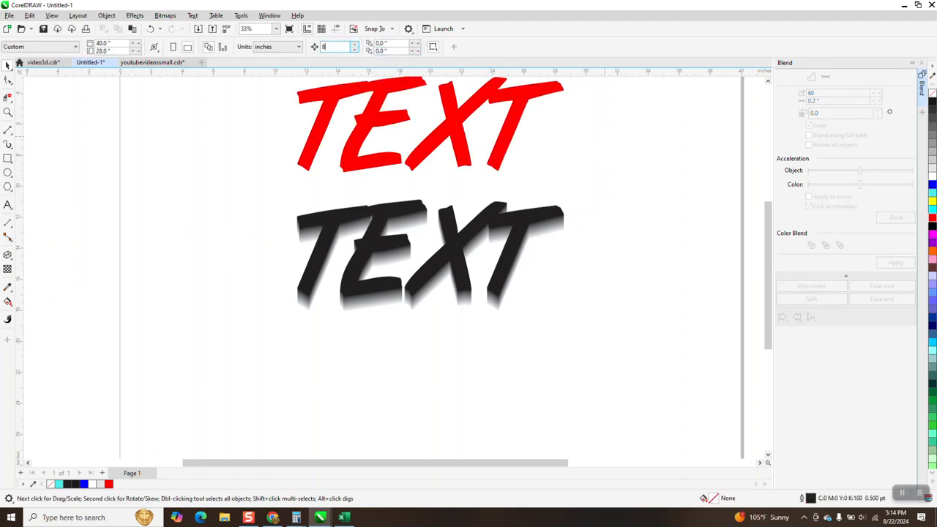
key(Return)
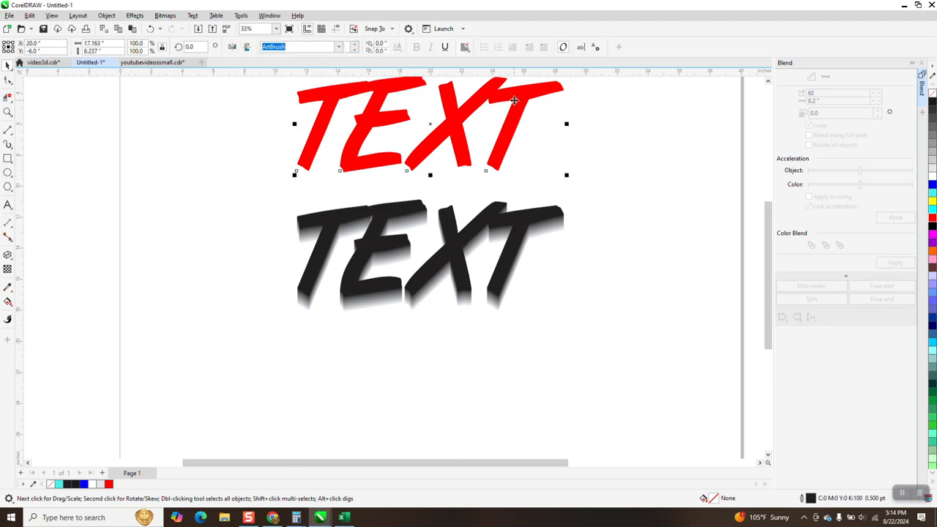
key(Down)
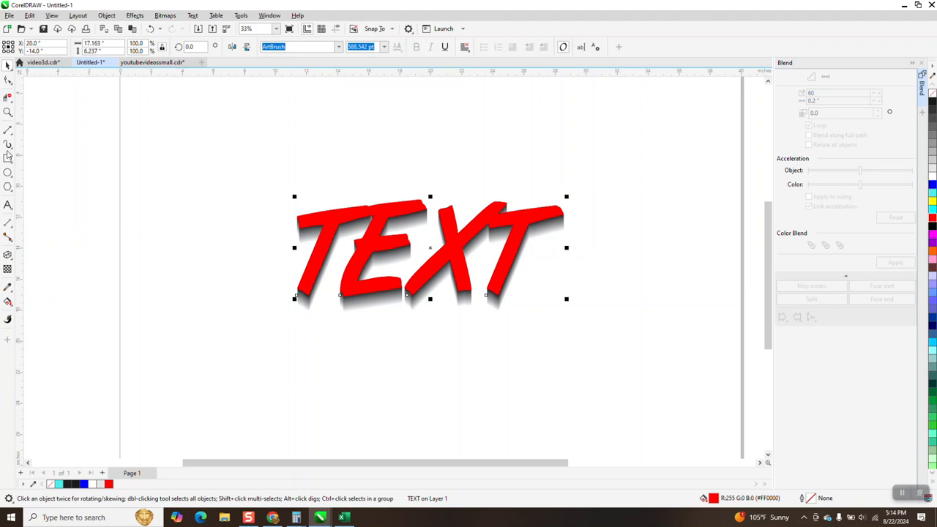
Step: Draw a dark grey (#1A1A1A) rectangle about 22.7 by 13 inches around the text and send it to the back of the page
drag(264, 165, 616, 366)
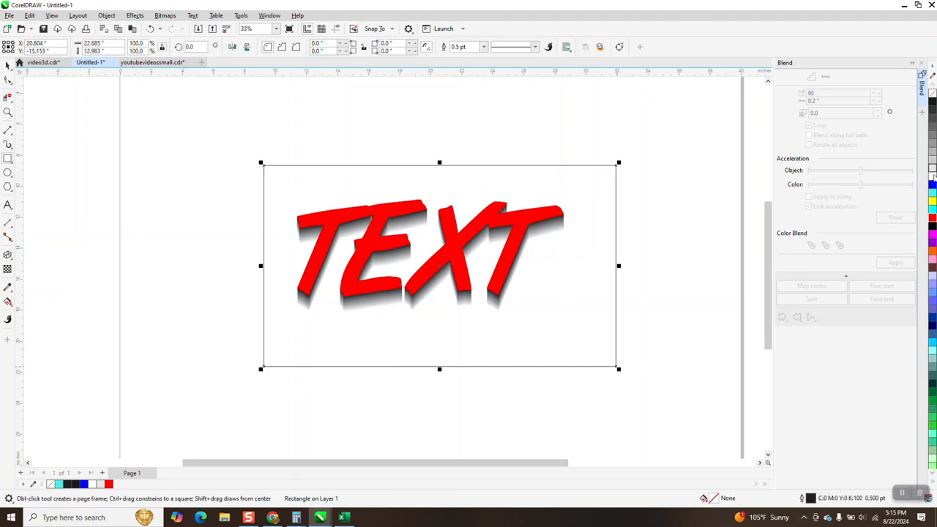
click(933, 104)
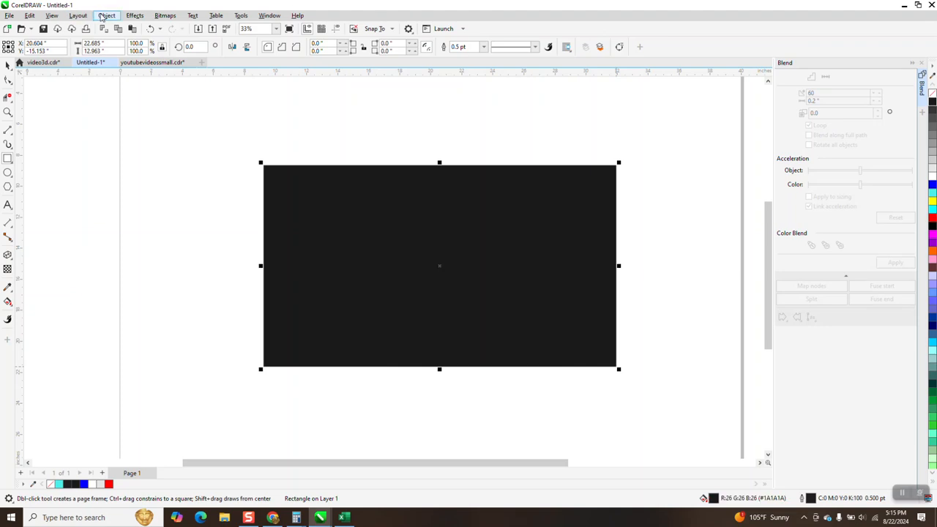
click(106, 15)
mouse_move(179, 172)
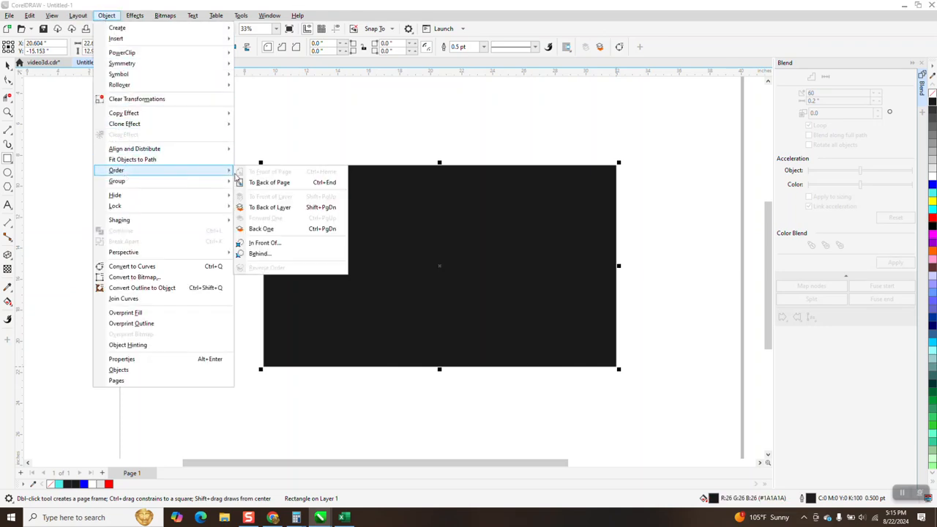
click(246, 185)
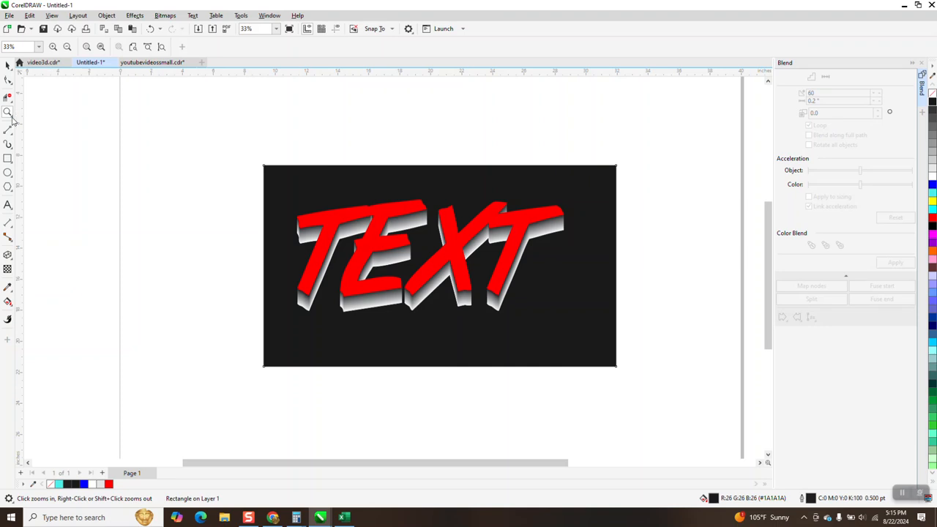
Step: Inspect the text's blended edges against the dark background, and delete the background rectangle
drag(251, 171, 631, 376)
drag(227, 281, 380, 347)
scroll(437, 254, down, 4)
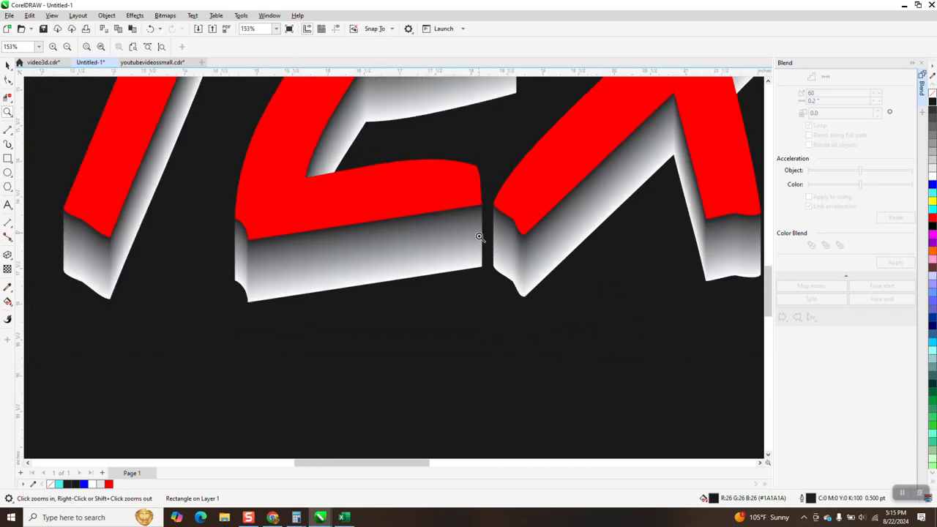
scroll(458, 255, down, 3)
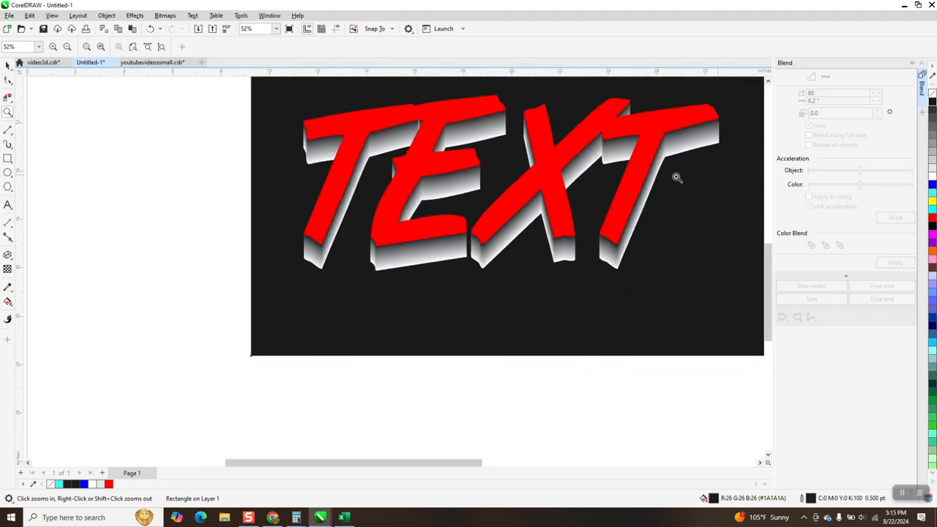
click(8, 66)
key(Delete)
key(space)
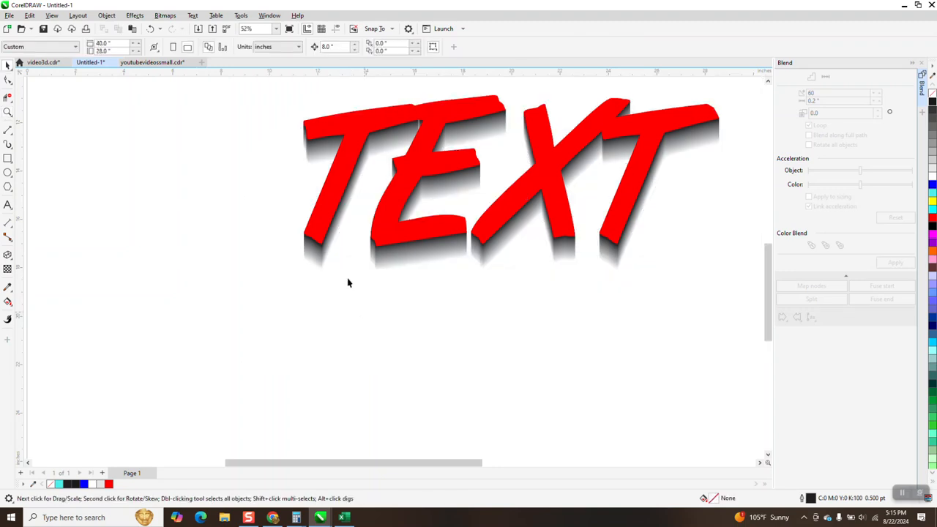
Step: Undo the deletion of the dark background rectangle and centre the rectangle on the page
key(ctrl+z)
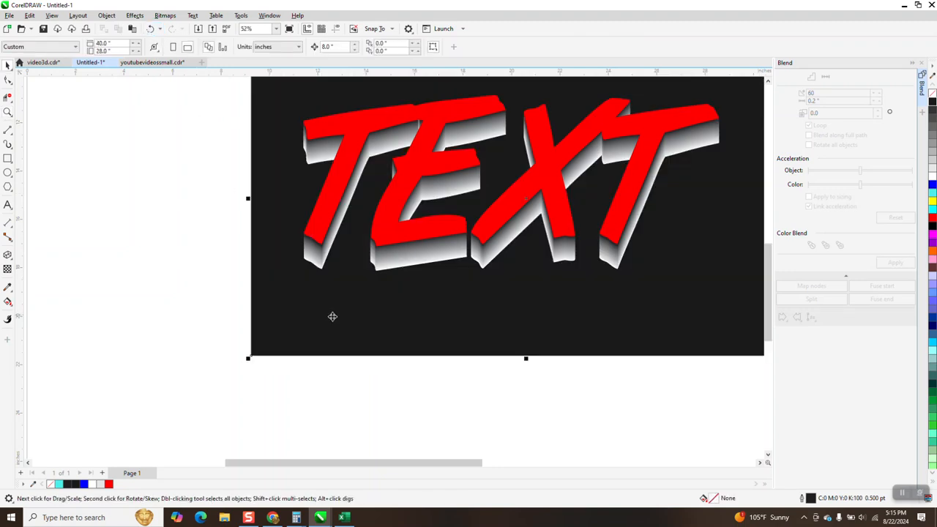
key(p)
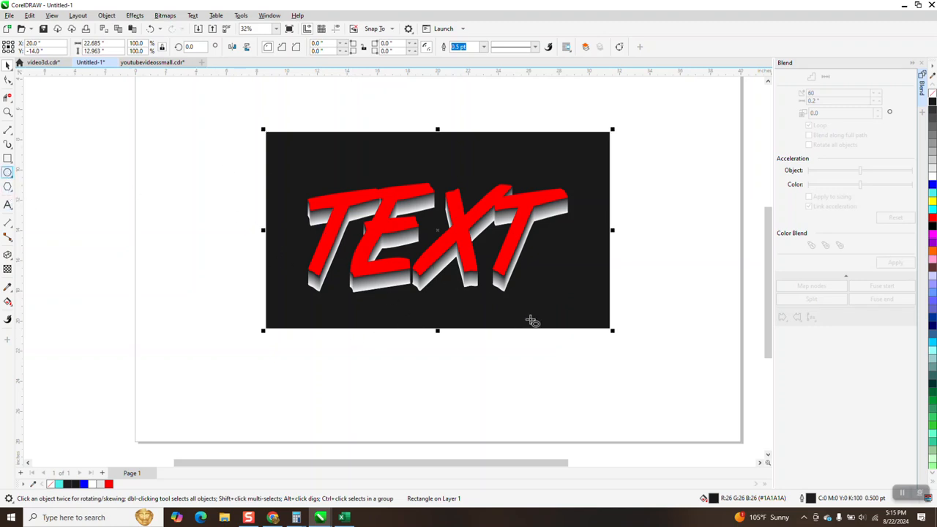
Step: Draw a light grey (#E6E6E6) ellipse about 16.5 by 7.3 inches without an outline, and centre it on the page
drag(559, 337, 307, 449)
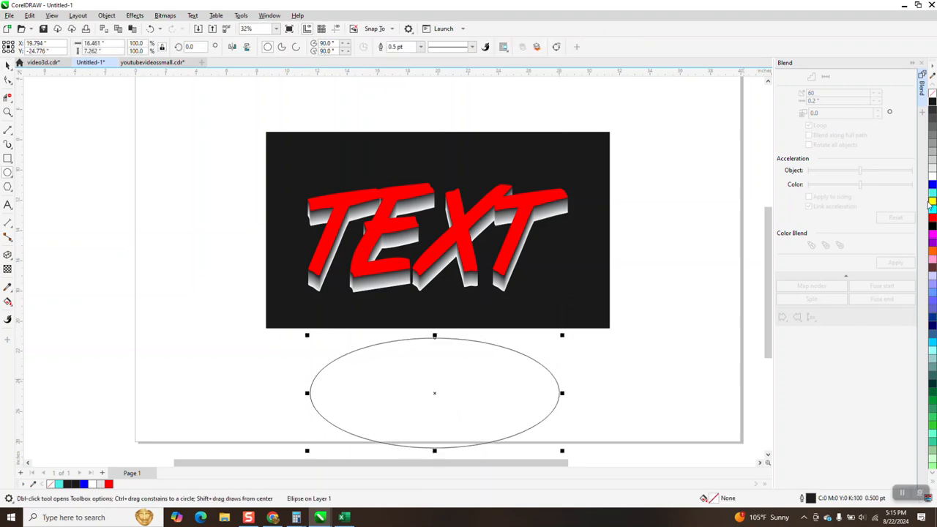
click(931, 168)
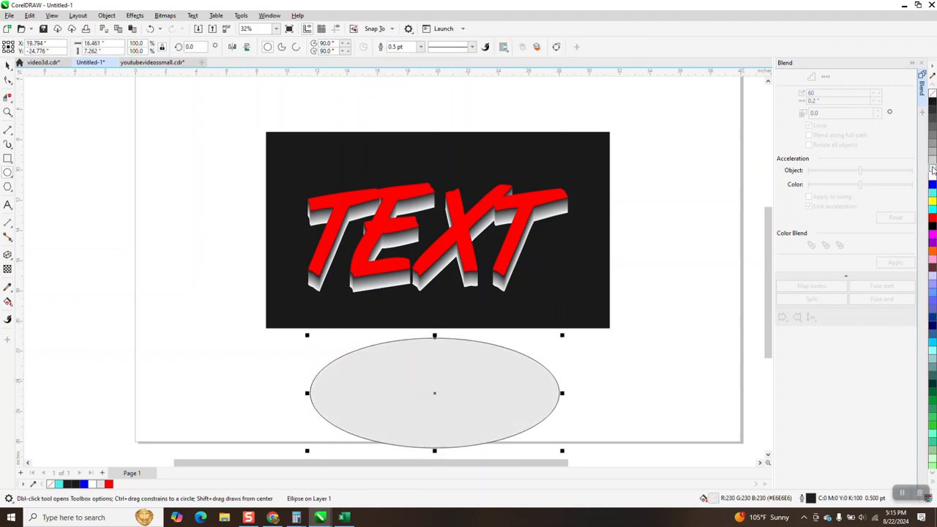
right_click(932, 93)
key(p)
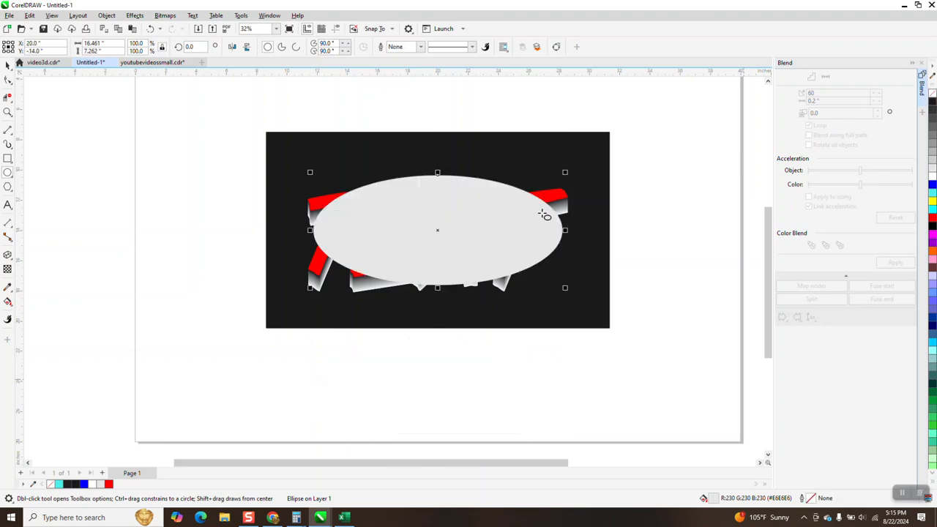
Step: Send the ellipse and the dark rectangle to the back of the page so the ellipse sits between the text and the rectangle
click(107, 16)
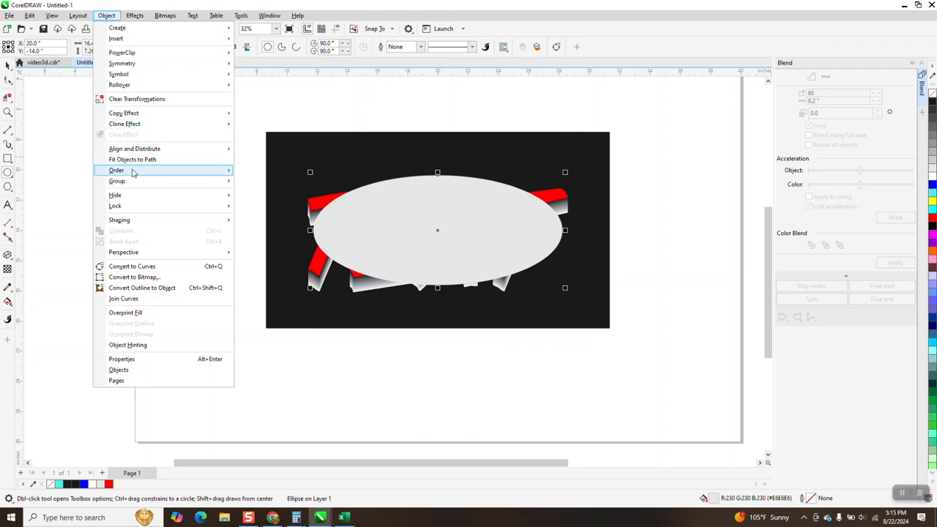
mouse_move(132, 172)
click(281, 184)
click(309, 138)
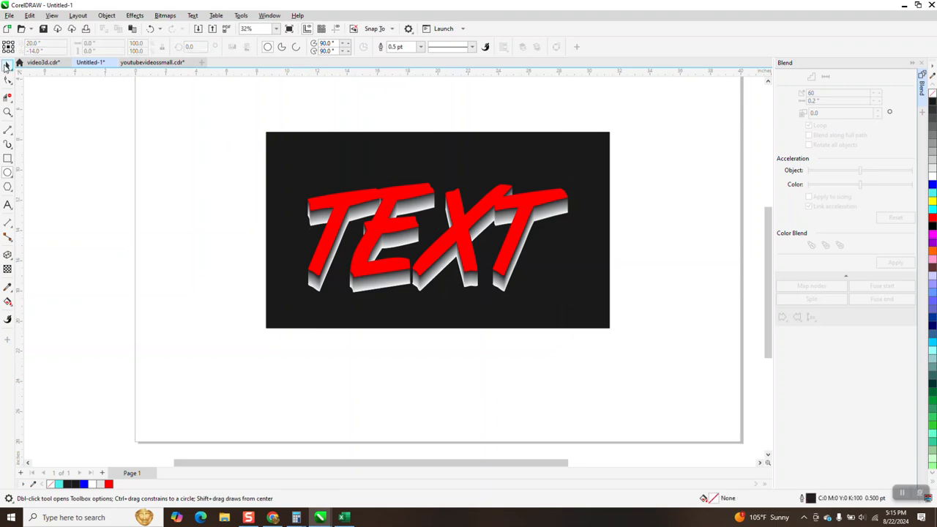
click(286, 147)
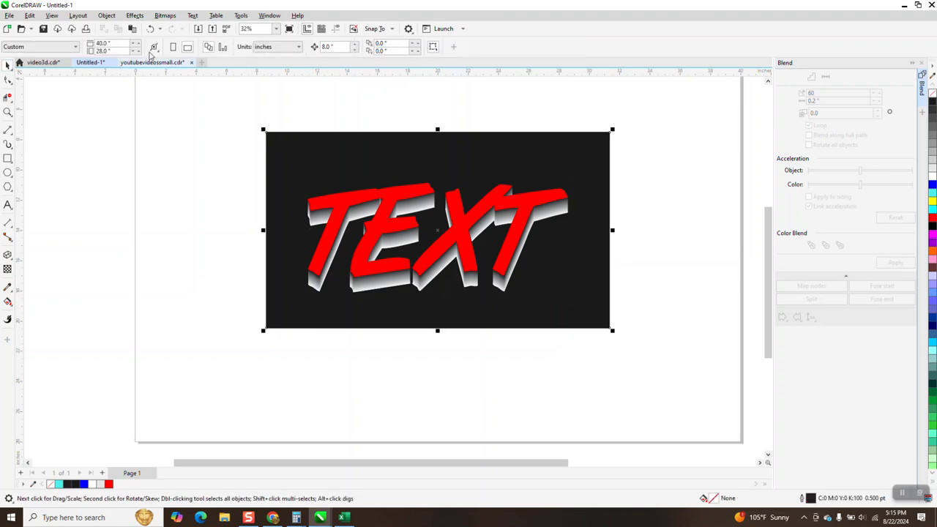
click(109, 15)
mouse_move(219, 171)
click(255, 183)
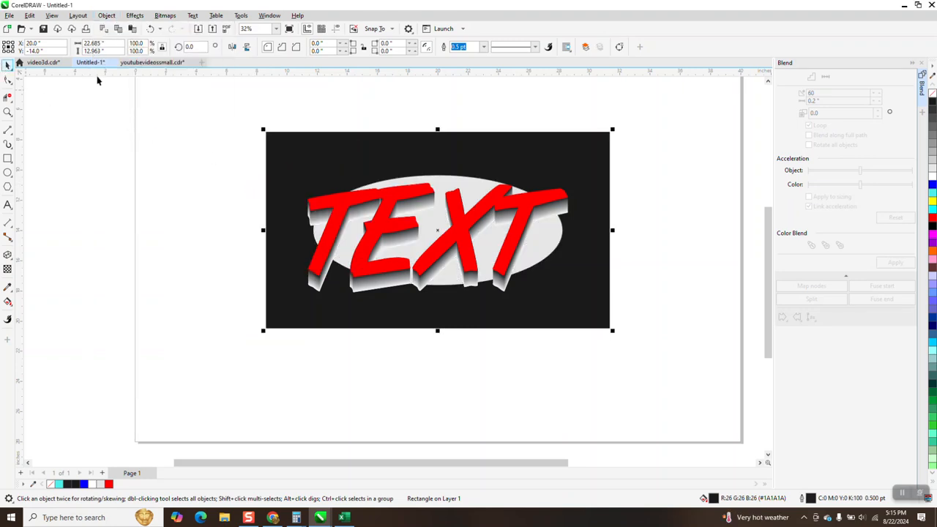
Step: Enlarge the grey ellipse about its centre to about 22 by 9.7 inches and apply a Gaussian Blur with a 215.2-pixel radius
click(545, 251)
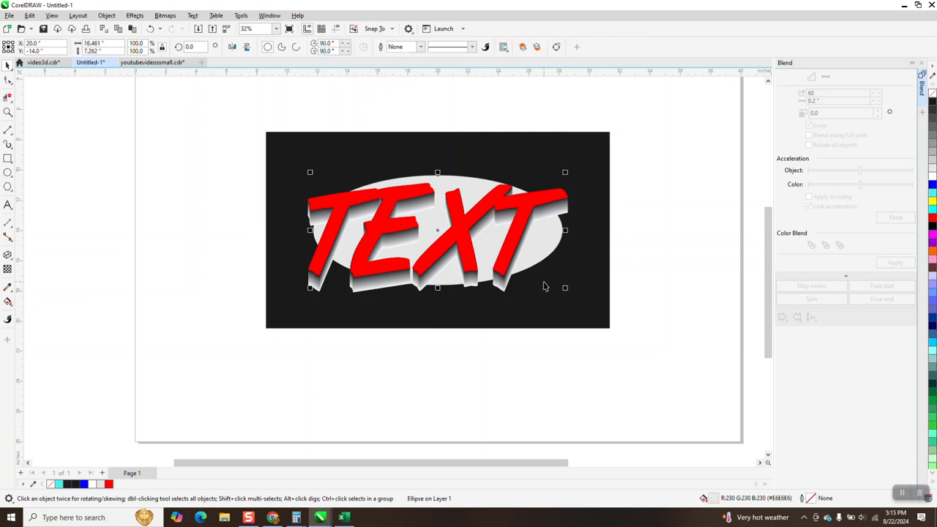
mouse_move(565, 288)
mouse_down()
mouse_move(606, 320)
mouse_move(570, 300)
mouse_up()
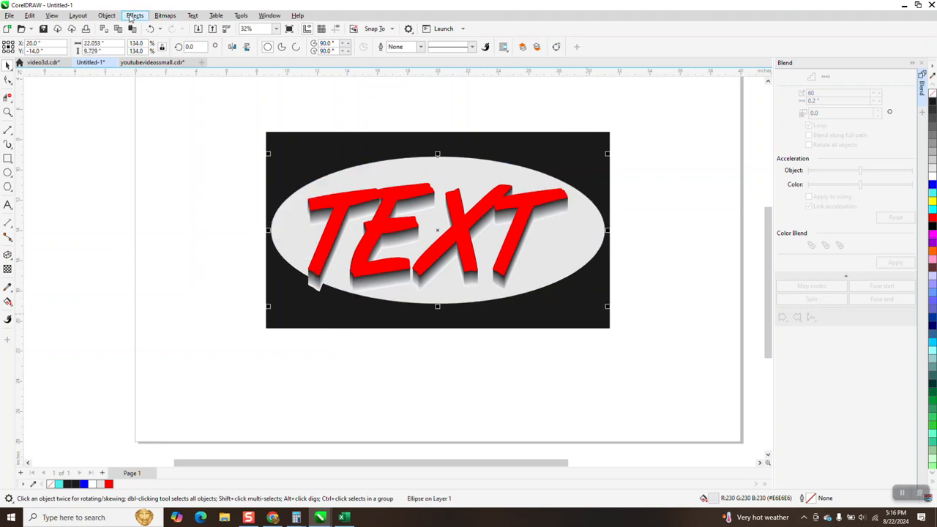
click(134, 15)
mouse_move(147, 75)
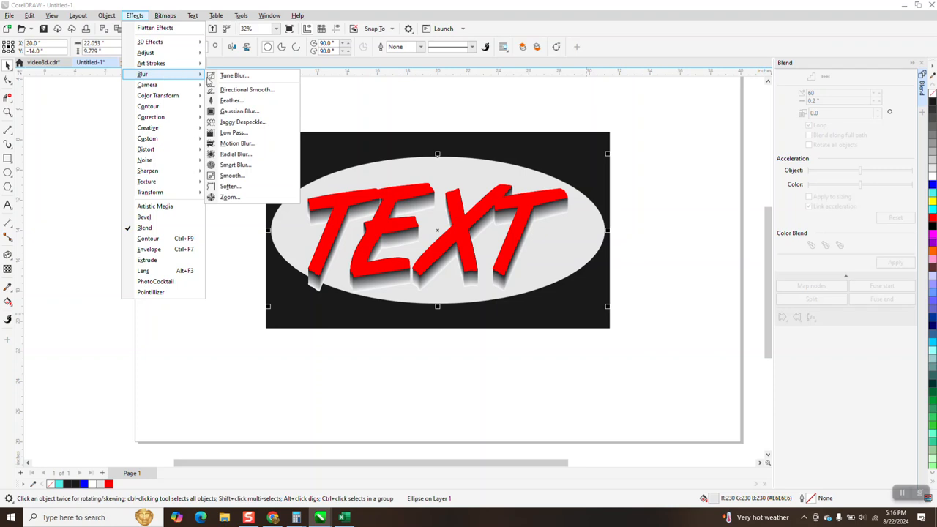
click(236, 114)
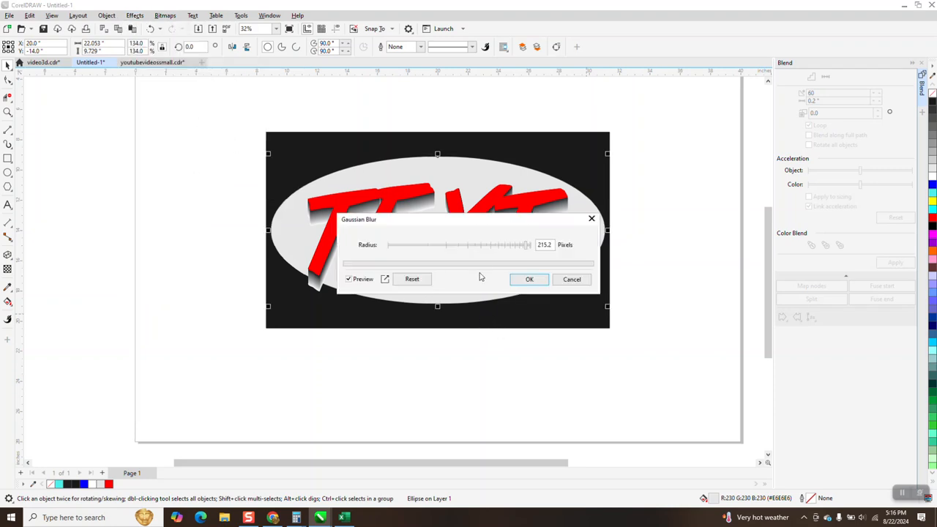
drag(490, 223, 535, 345)
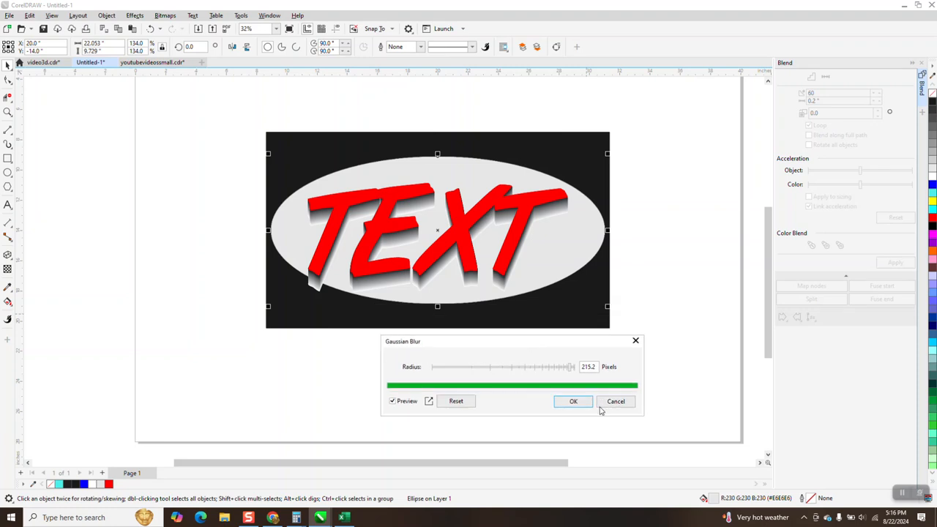
click(574, 402)
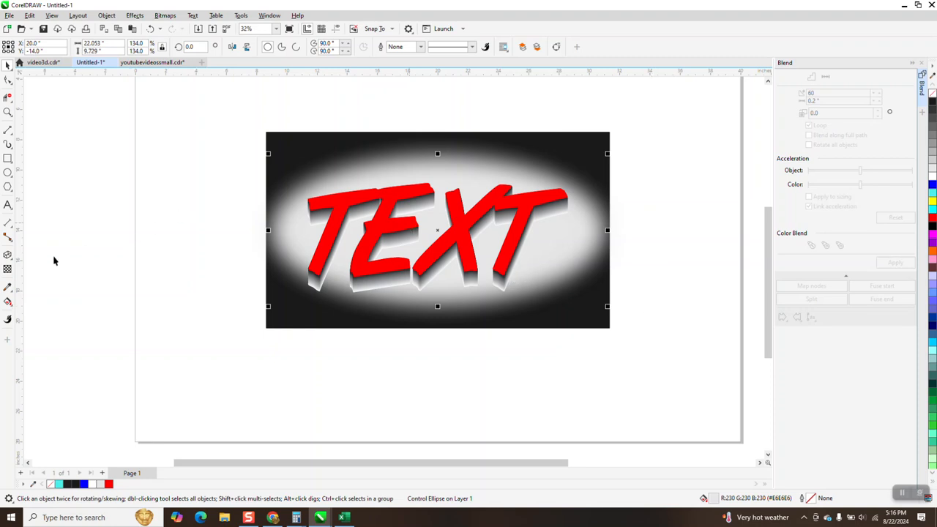
Step: Apply a uniform transparency of 53 to the blurred ellipse
click(7, 269)
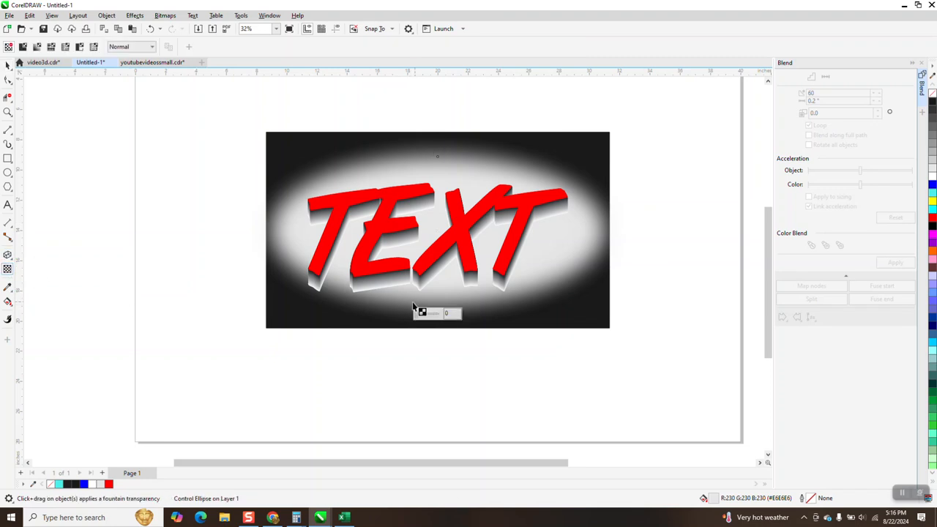
drag(417, 316, 429, 315)
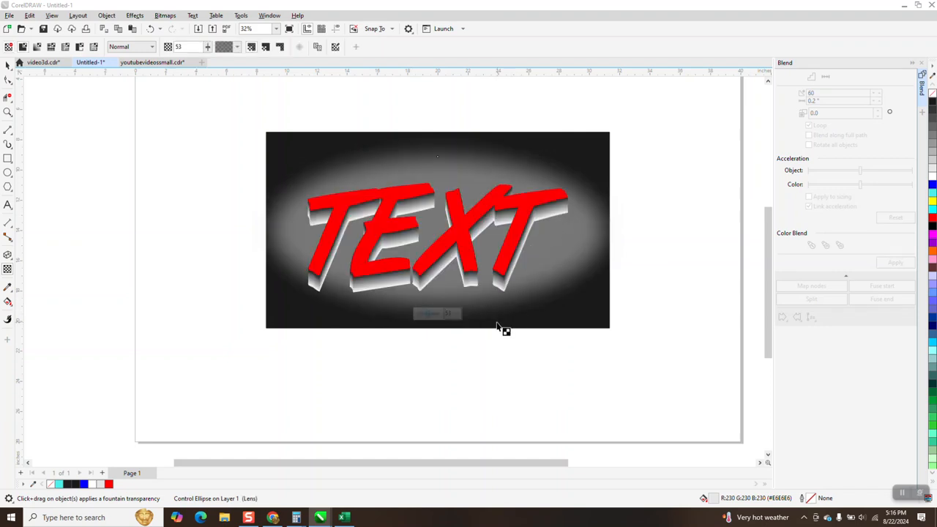
click(7, 112)
drag(263, 131, 622, 338)
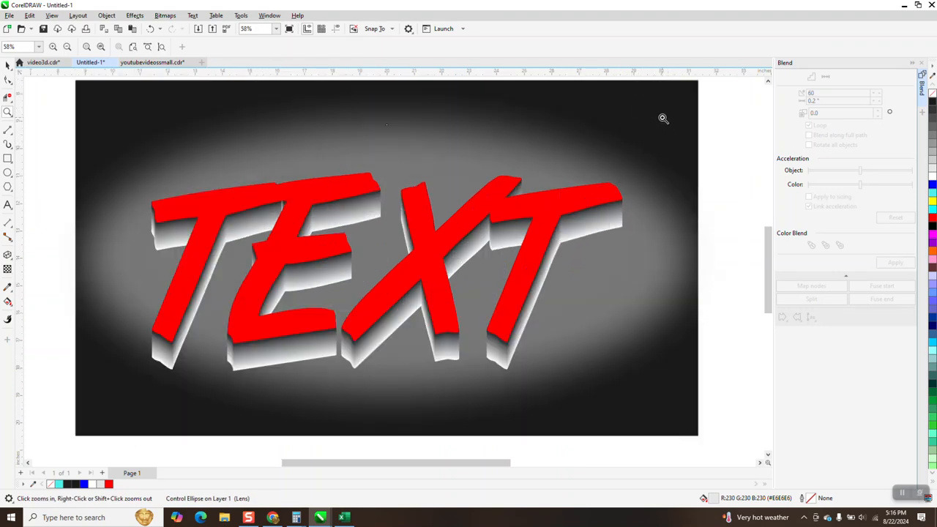
scroll(657, 114, down, 1)
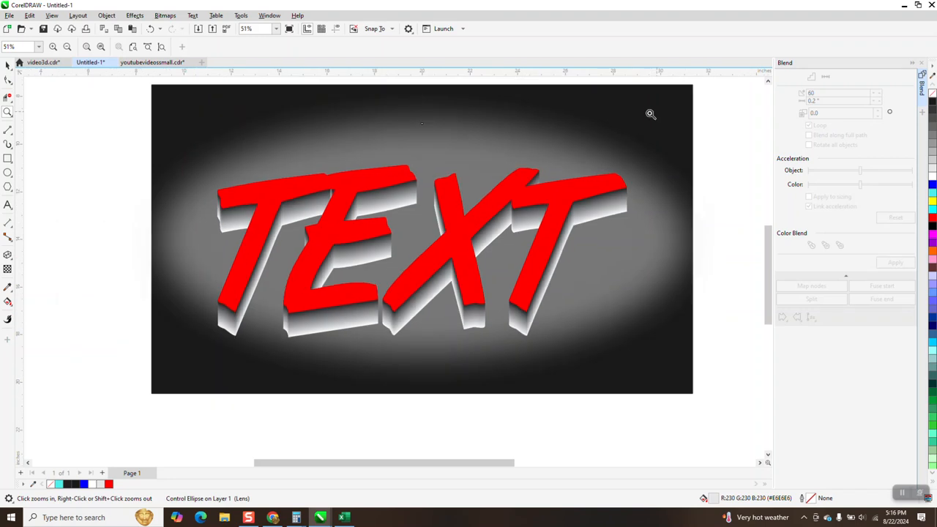
drag(186, 147, 647, 365)
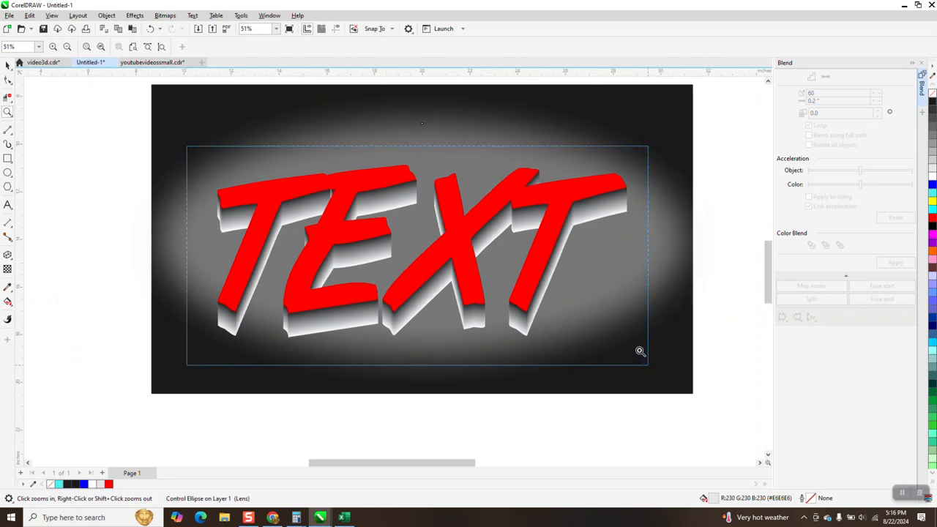